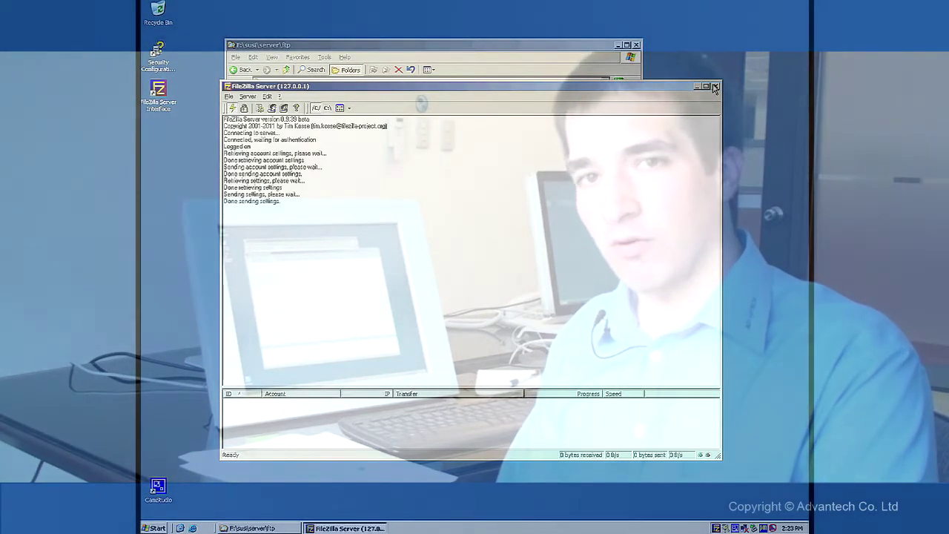
Close FileZilla Server, open F:\susi\console and launch SUSIAccessConsole_setup.msi
click(715, 87)
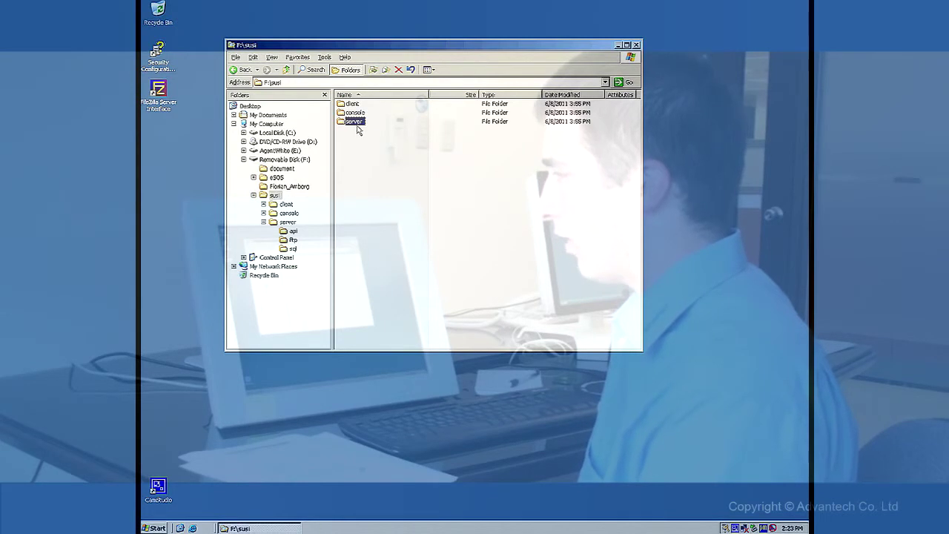
mouse_move(362, 119)
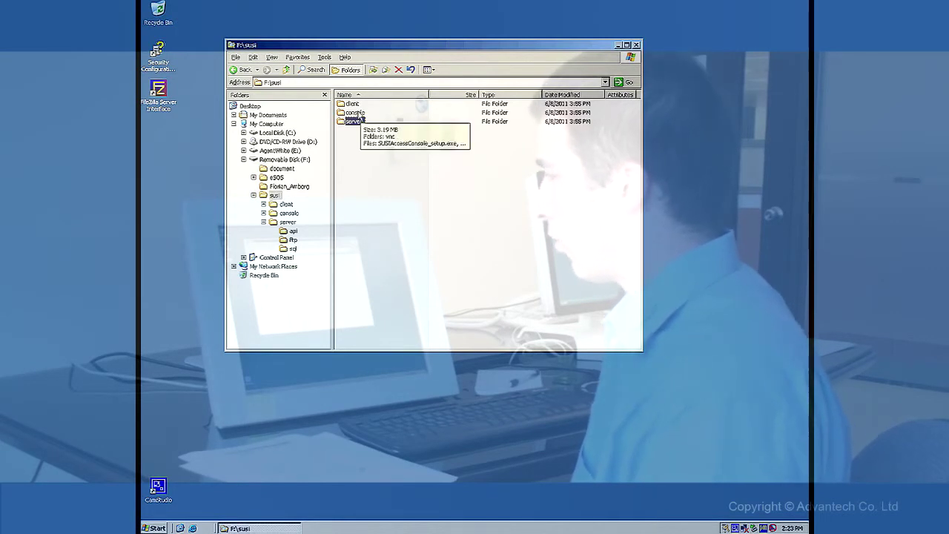
double_click(360, 114)
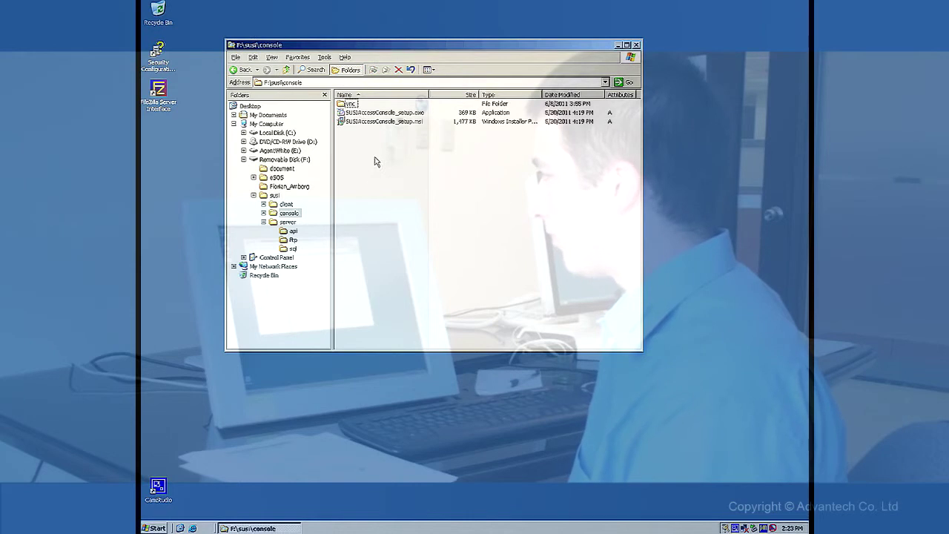
mouse_move(400, 126)
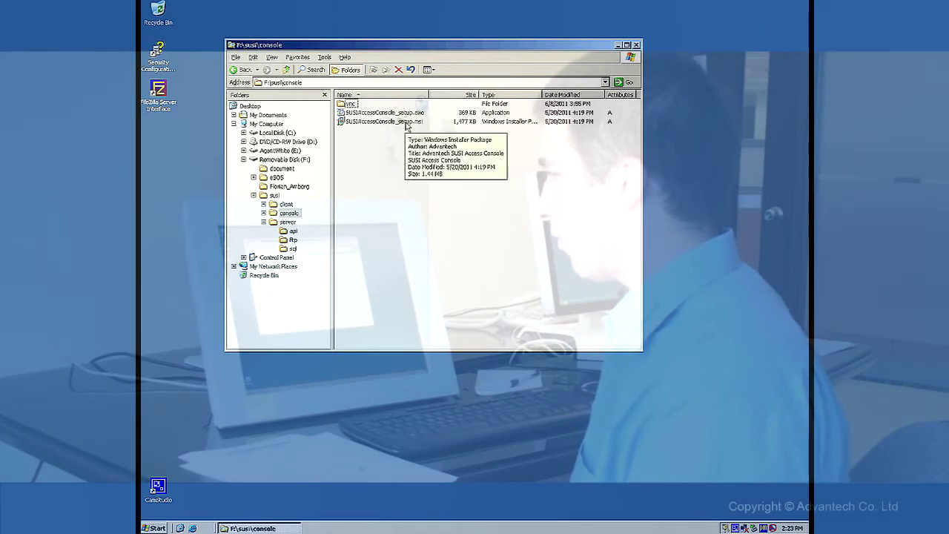
double_click(405, 122)
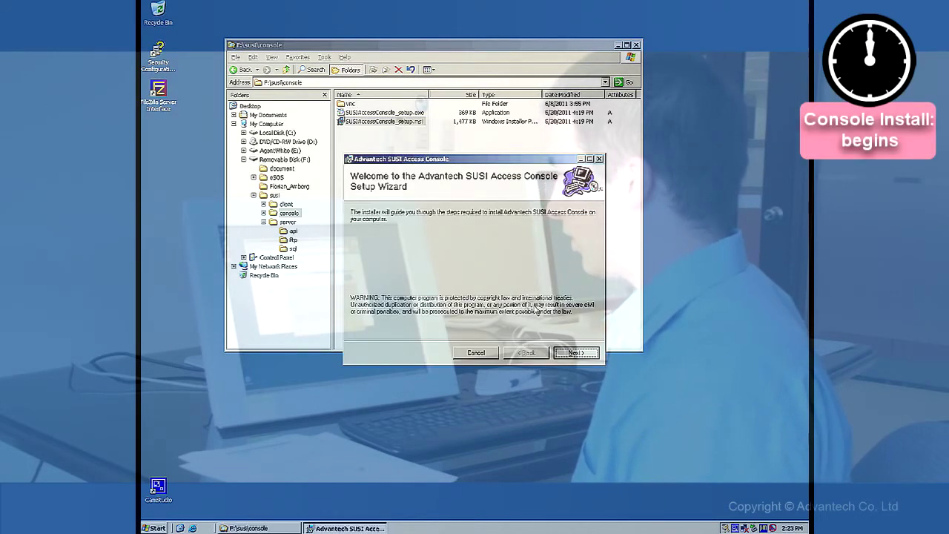
Accept the licence, then enter server IP 192.168.0.5, port 2002, and the console user and password
click(575, 353)
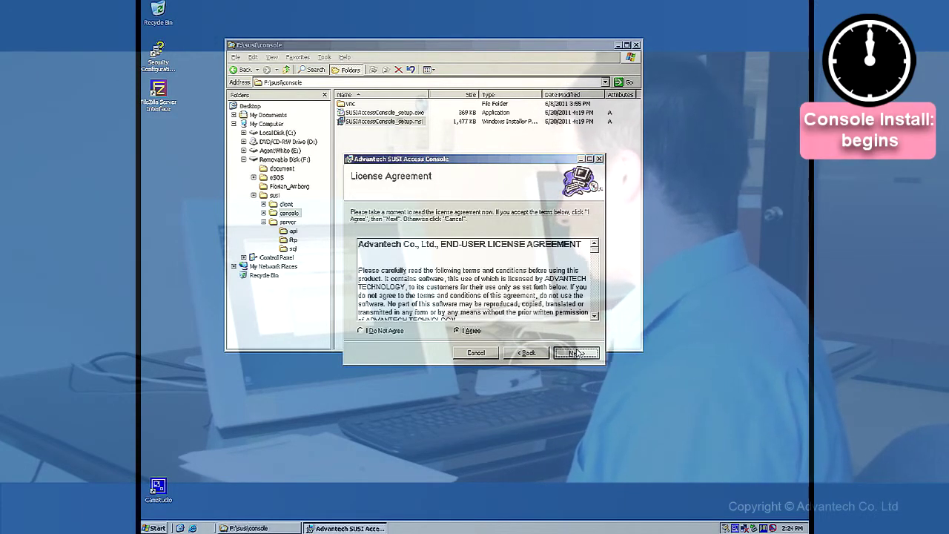
click(565, 353)
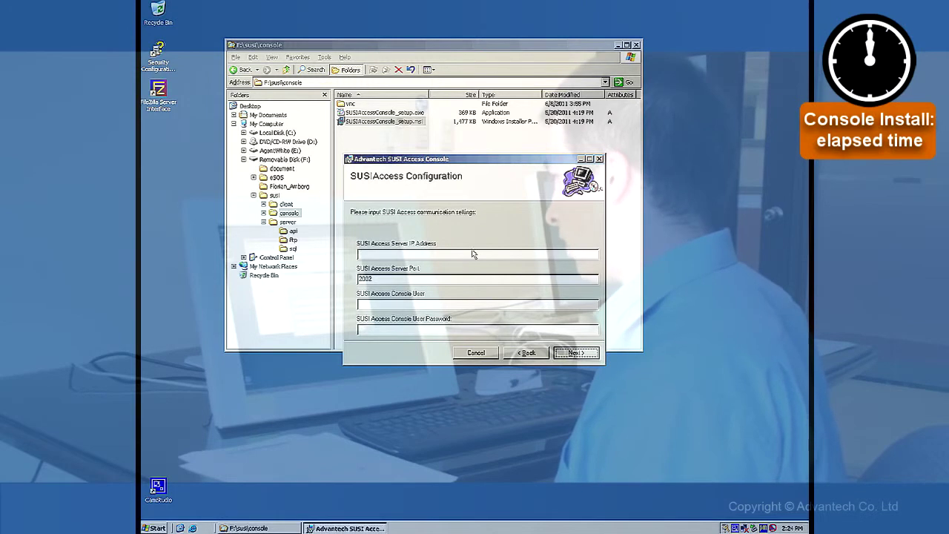
click(443, 258)
text(19)
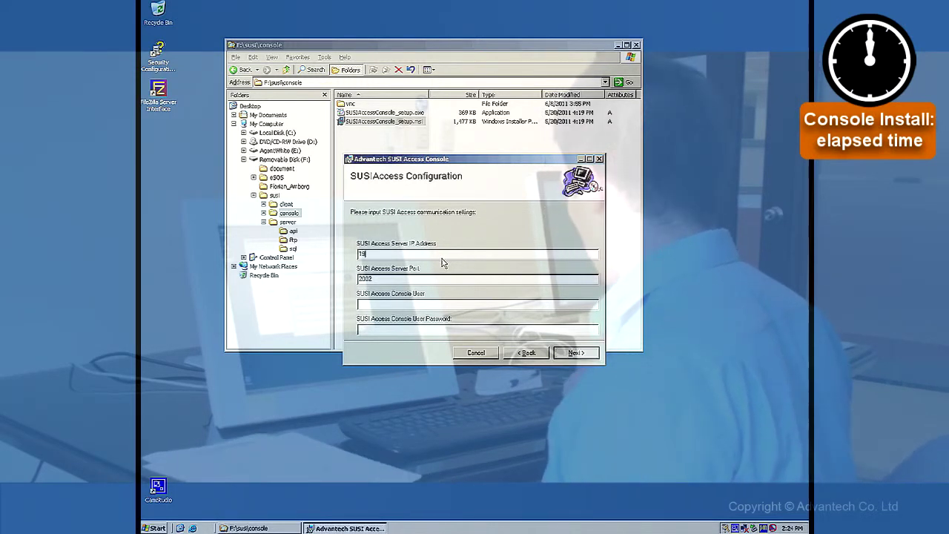
text(2.16)
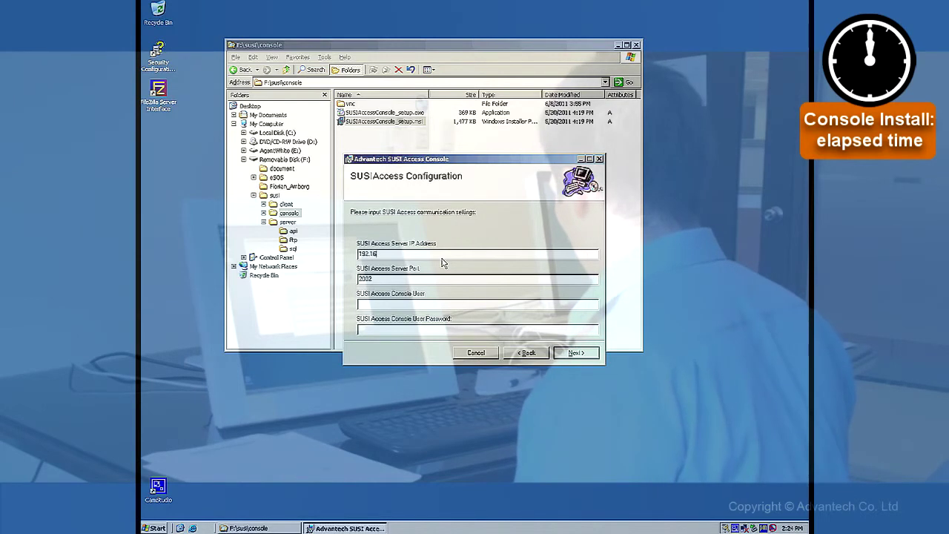
text(8.0.5)
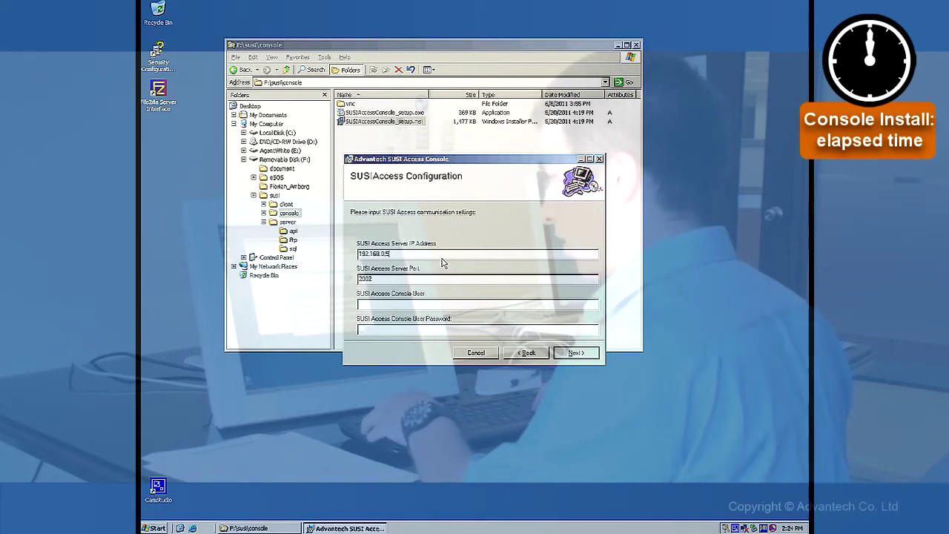
key(Tab)
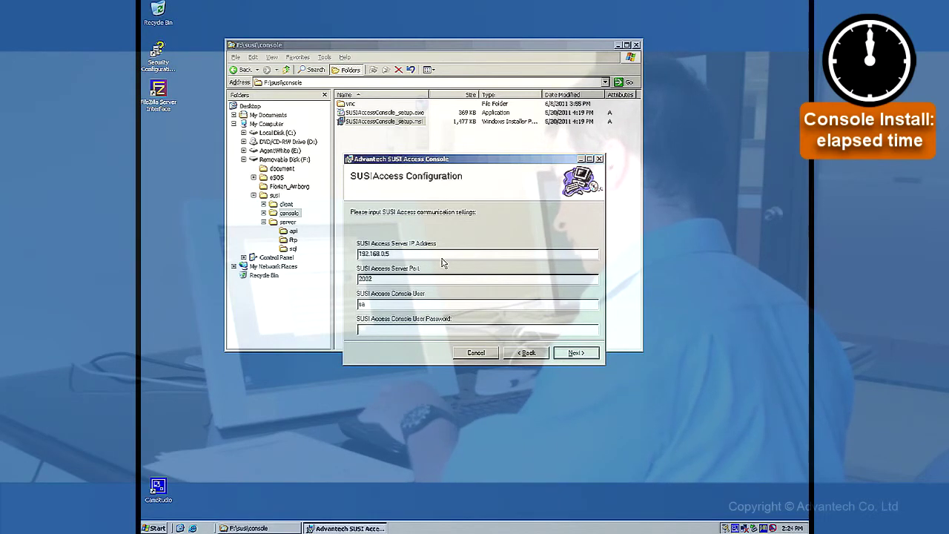
key(Tab)
text(advantech)
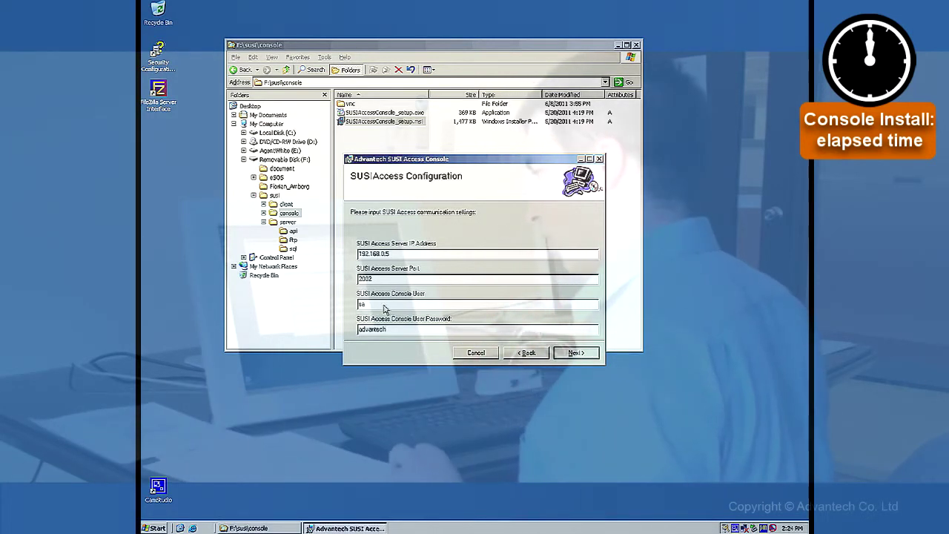
click(574, 354)
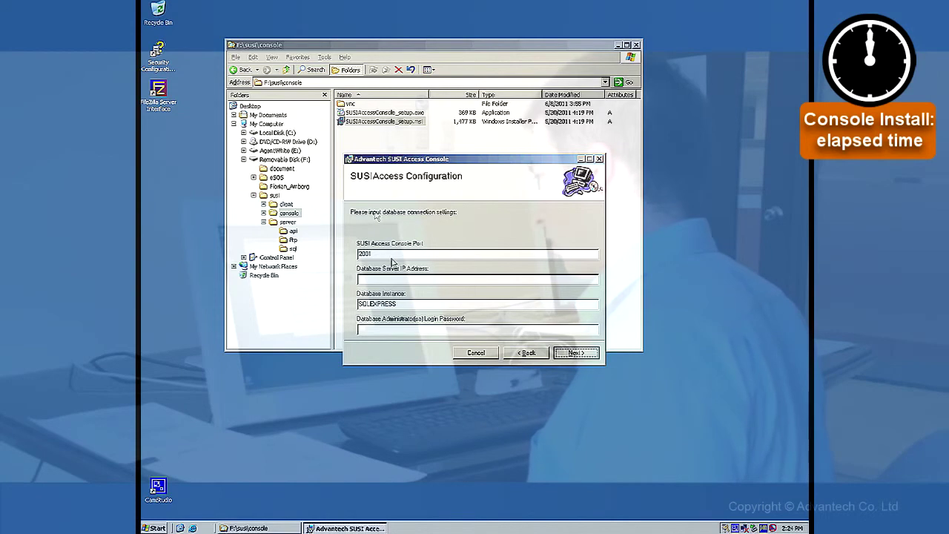
Enter database server IP 192.168.0.5 and the administrator login password, then continue to FTP settings
click(399, 279)
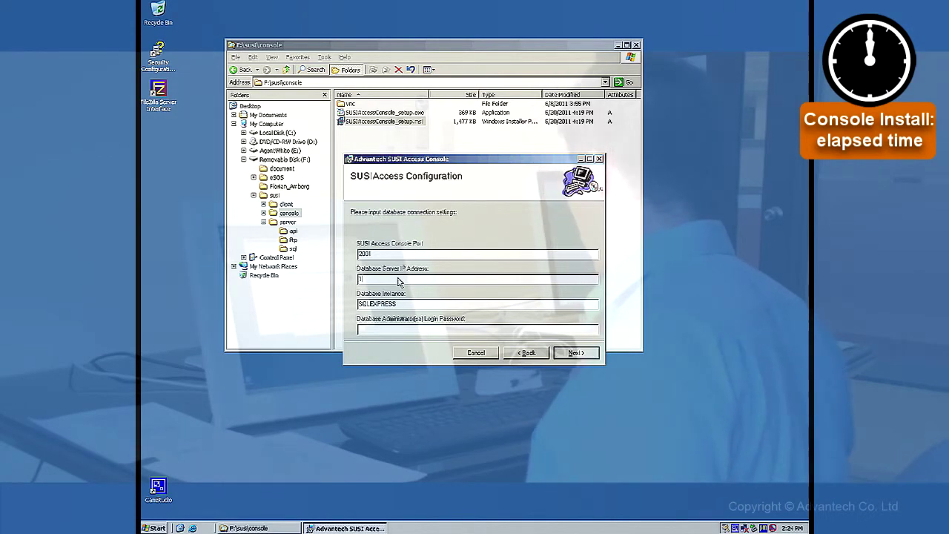
text(192.168)
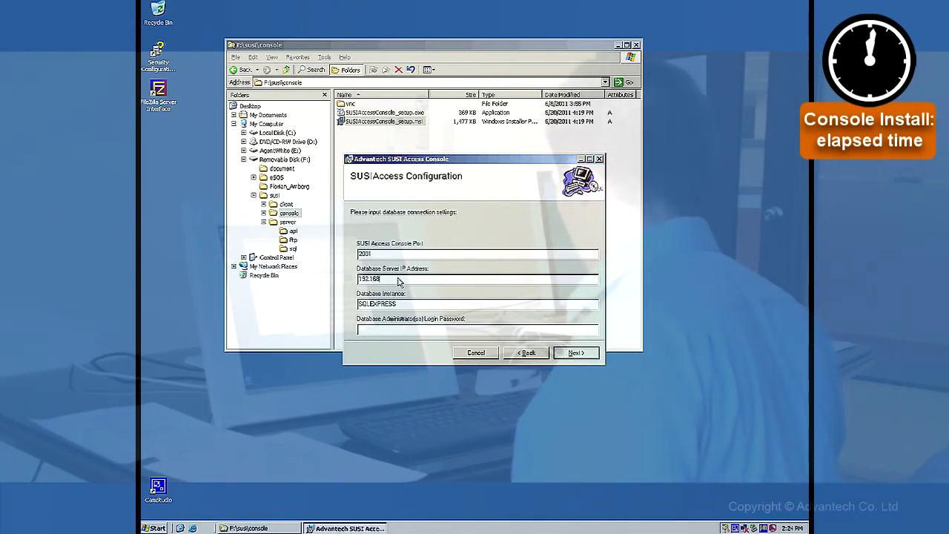
text(.0.5)
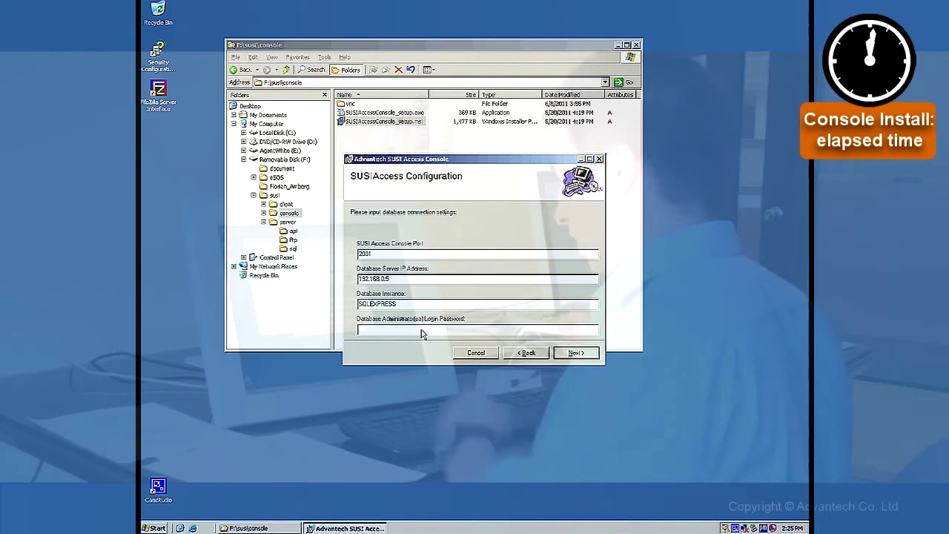
text(advantech)
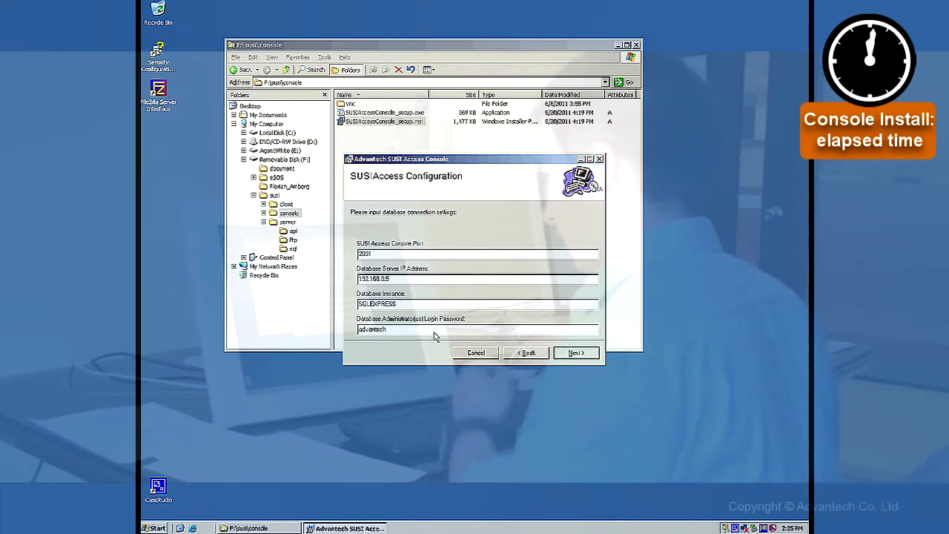
click(582, 353)
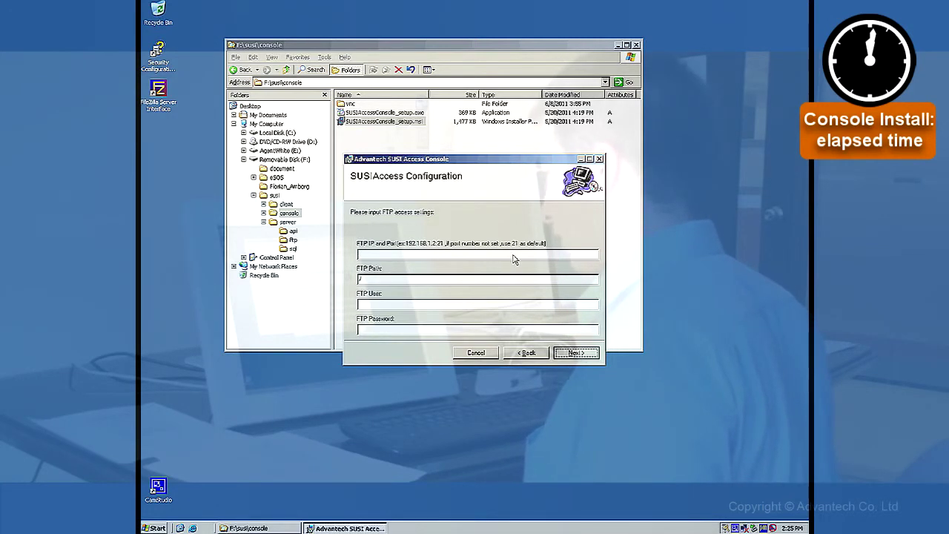
Set FTP server 192.168.0.5 with path /, plus the FTP user name and password
text(192.1)
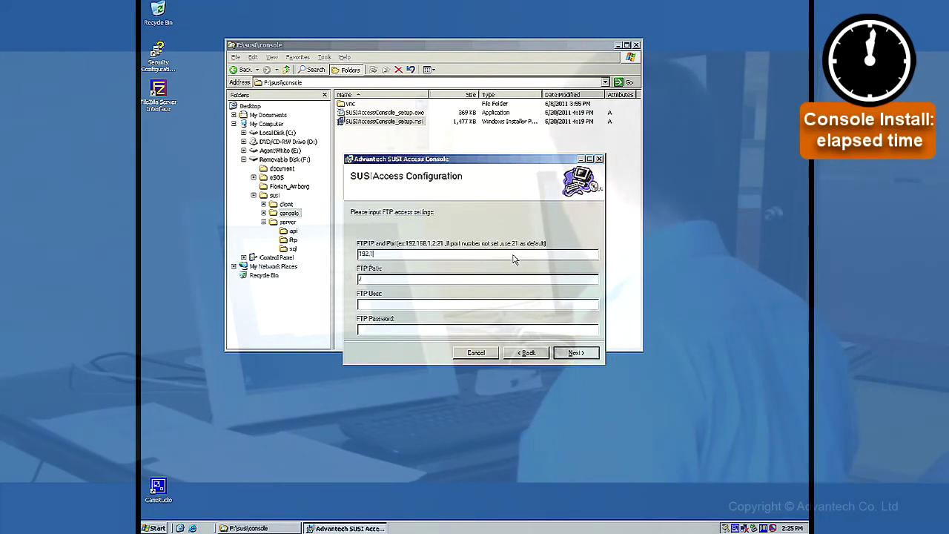
text(68.0.5)
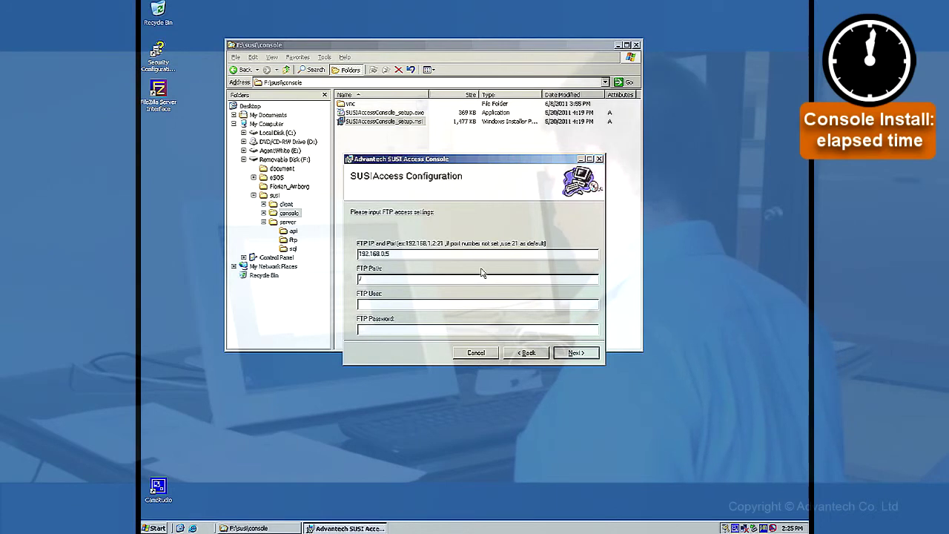
click(420, 281)
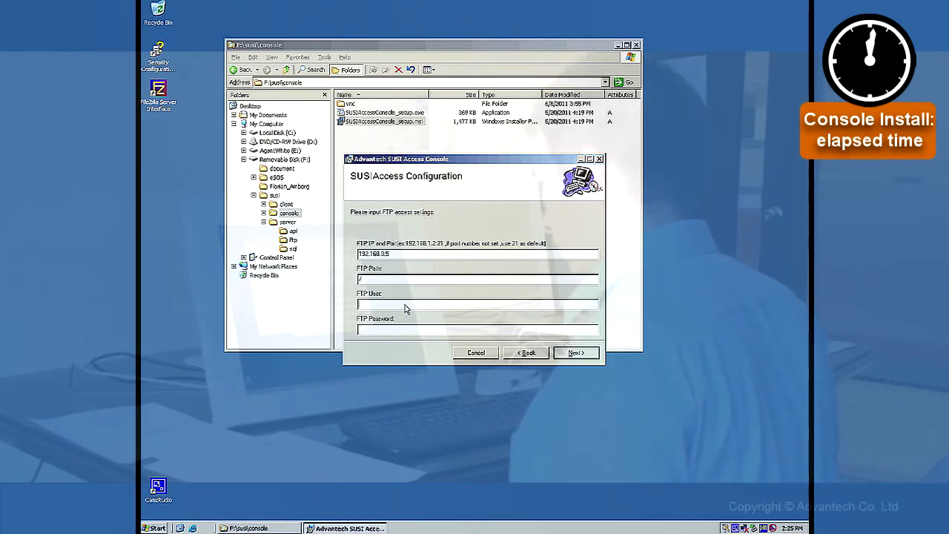
text(eSOS)
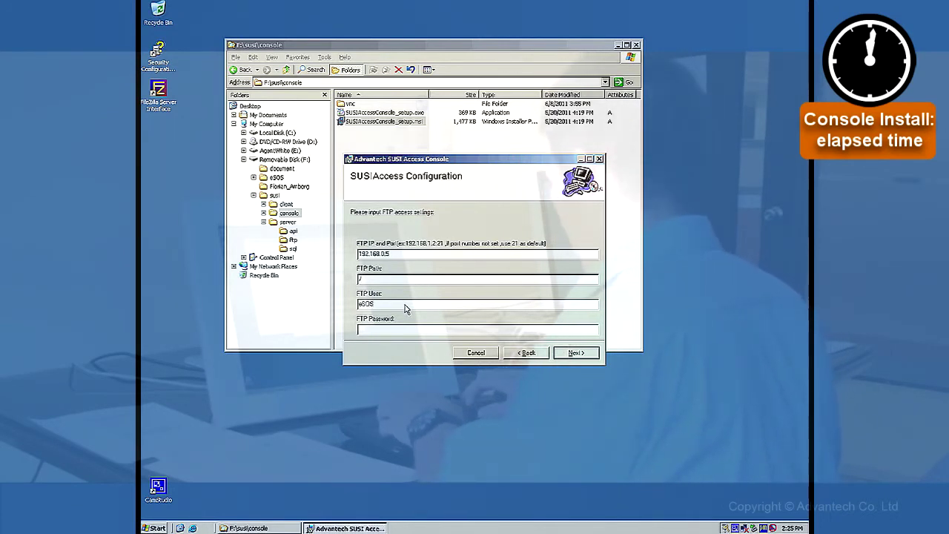
key(Tab)
text(advan)
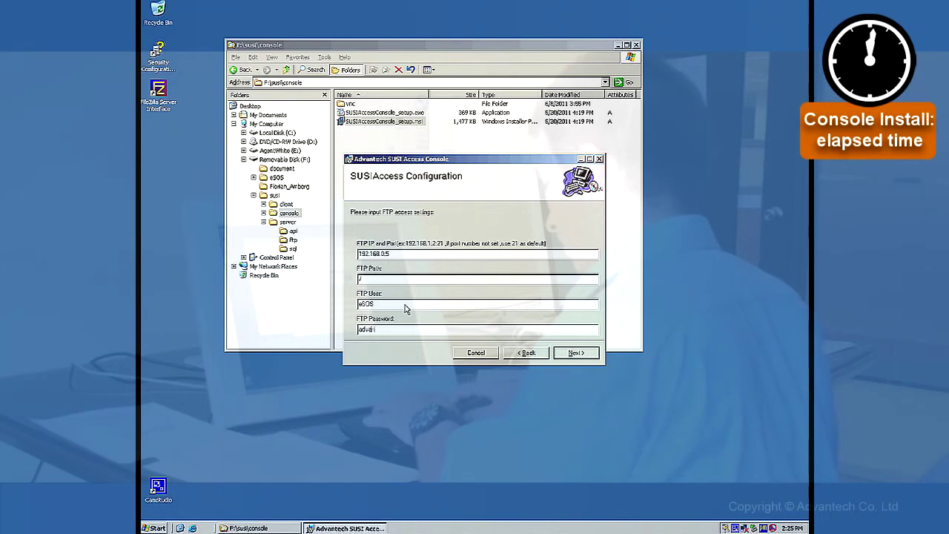
text(tech)
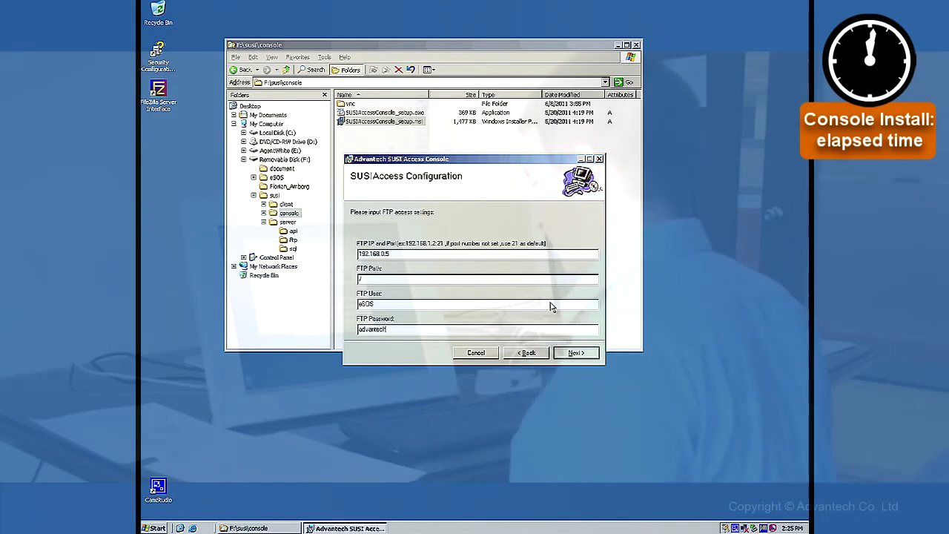
click(573, 354)
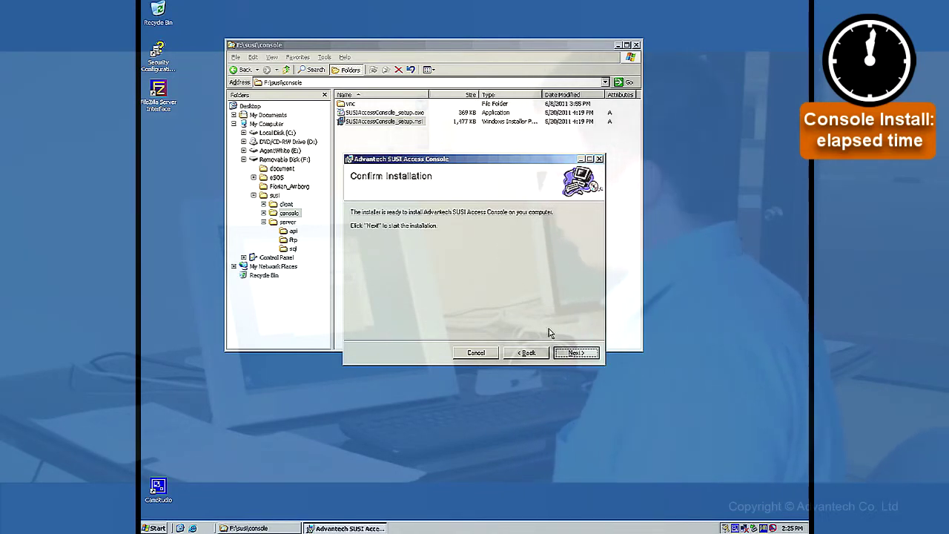
Install the console and close the finished setup wizard
click(575, 353)
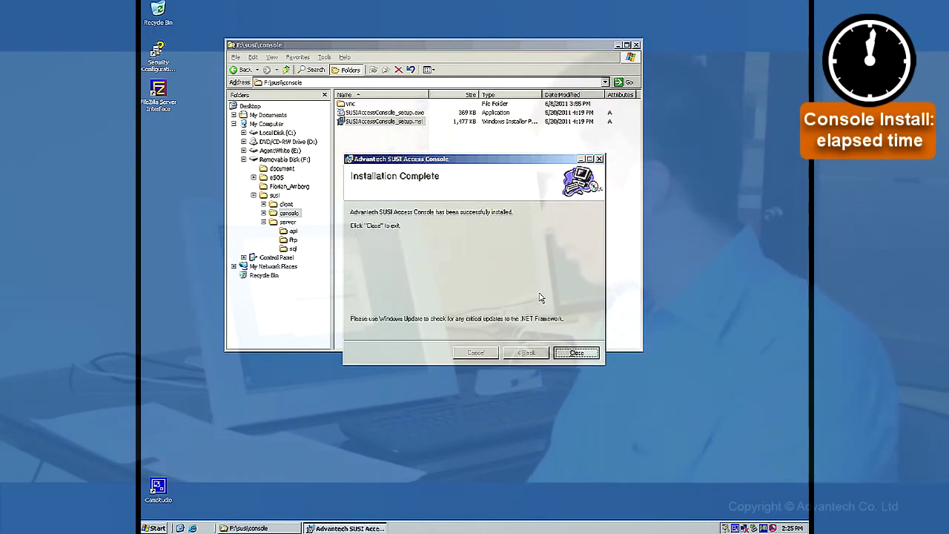
click(576, 352)
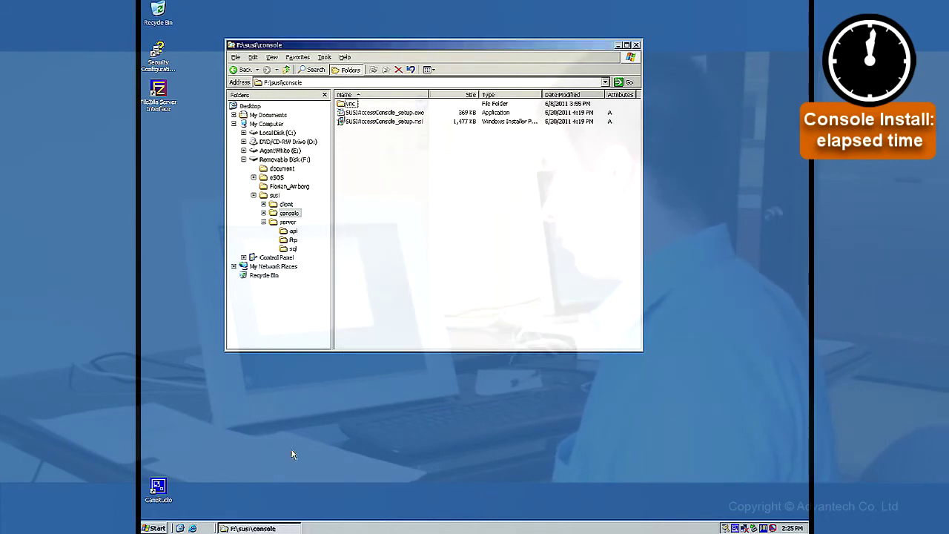
click(158, 528)
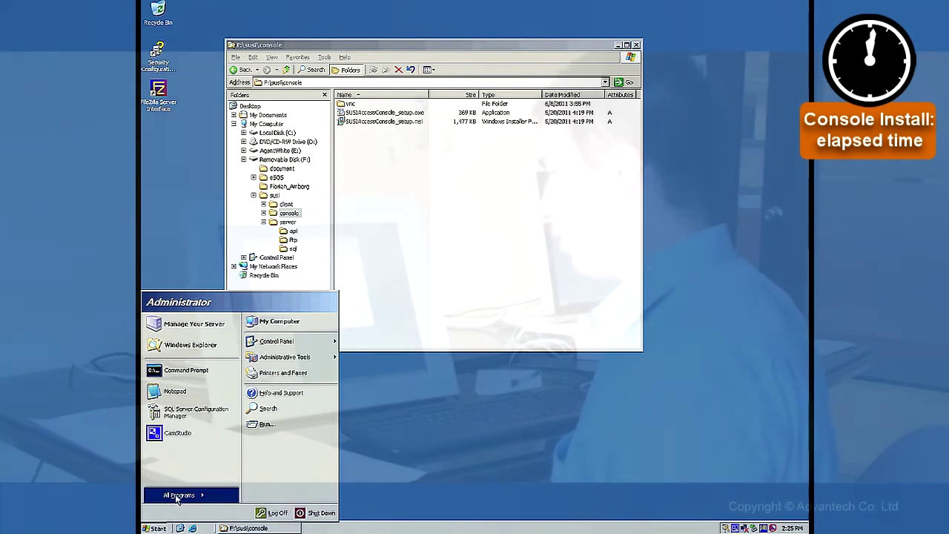
Launch SUSI Access Console from Start > All Programs > SUSIAccess
click(178, 497)
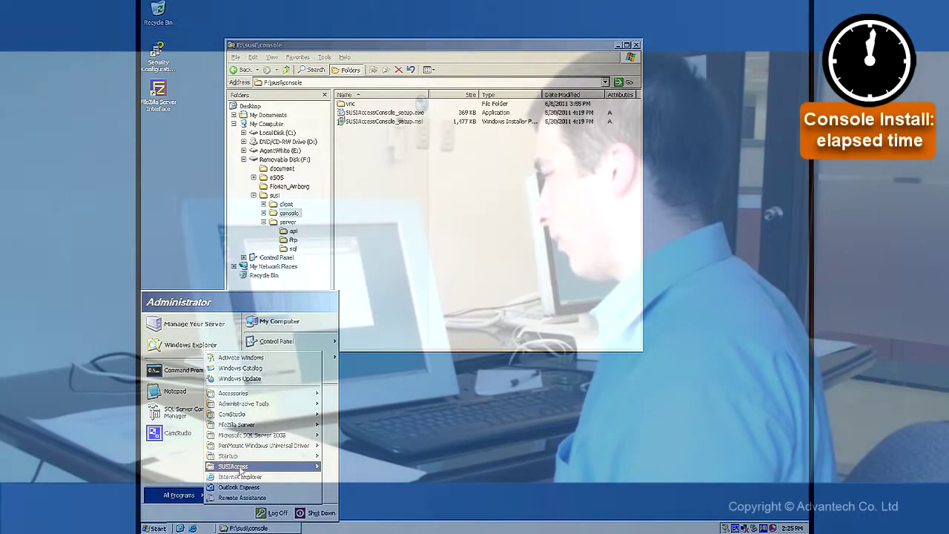
mouse_move(239, 469)
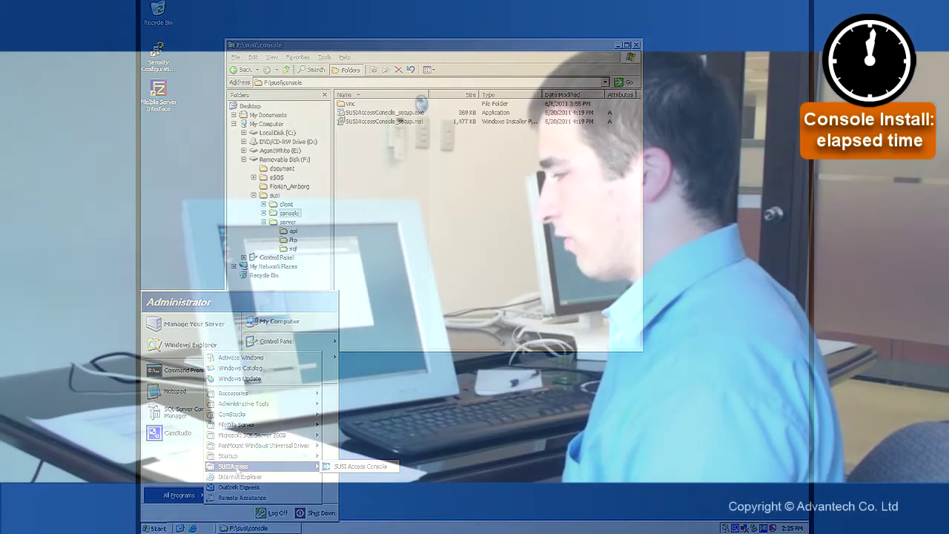
click(387, 468)
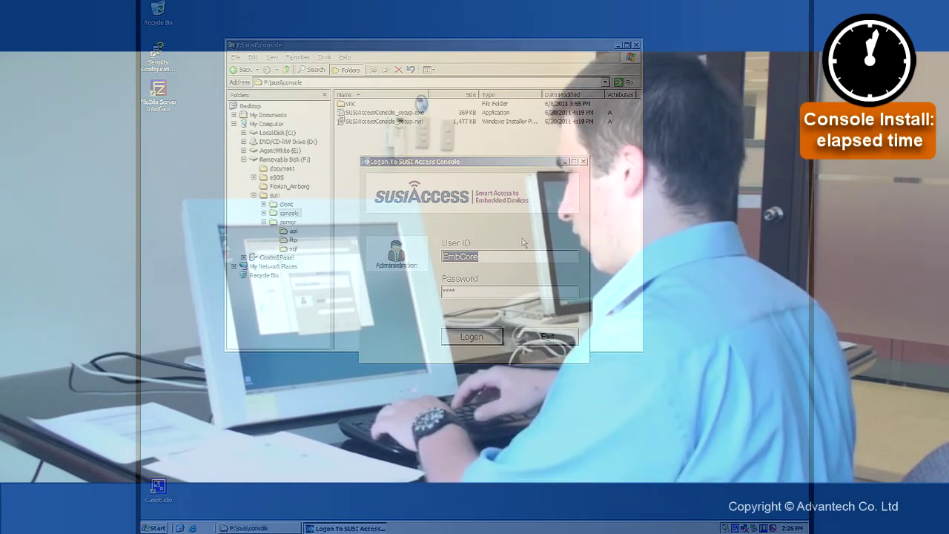
Enter the administrator user ID and password in the logon window
text(sas)
key(BackSpace)
key(Tab)
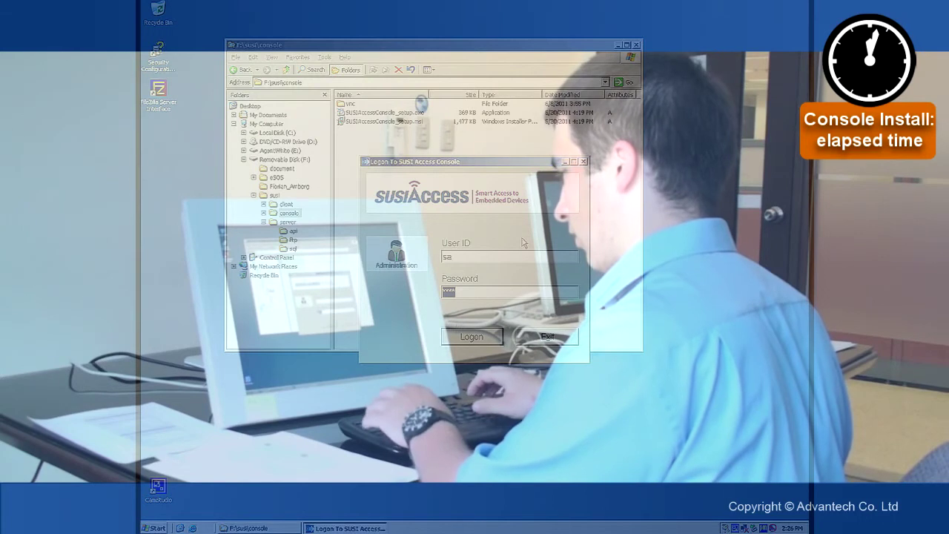
text(**********)
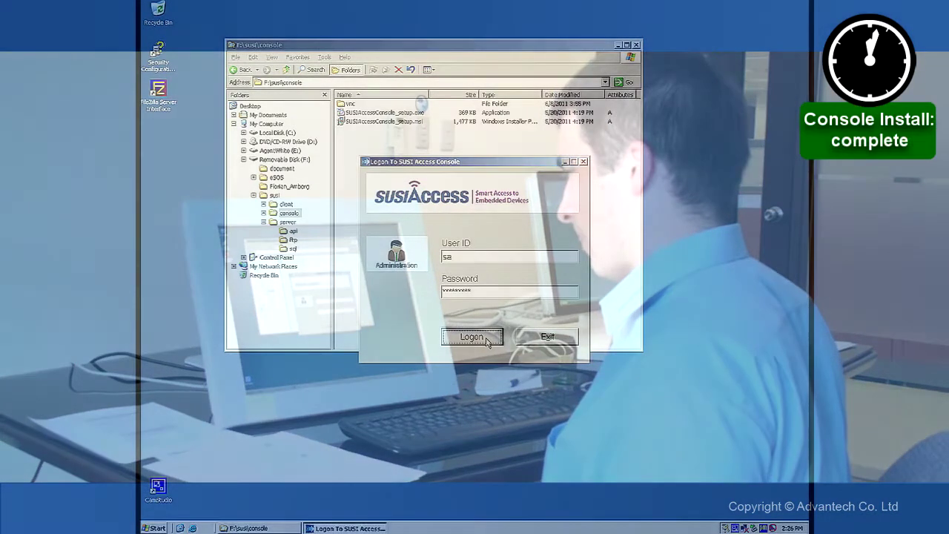
Log on to reach the Devices Monitoring graphic view of the facility layout
click(488, 341)
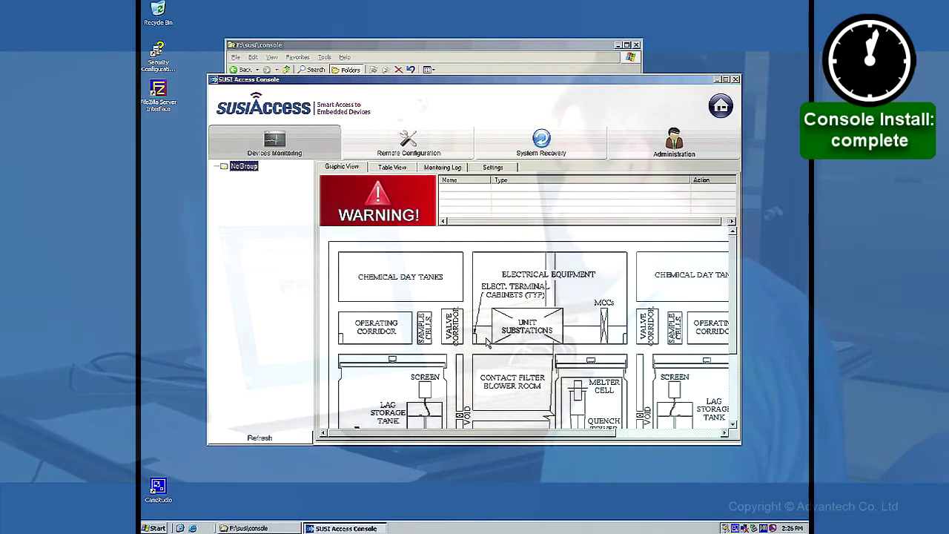